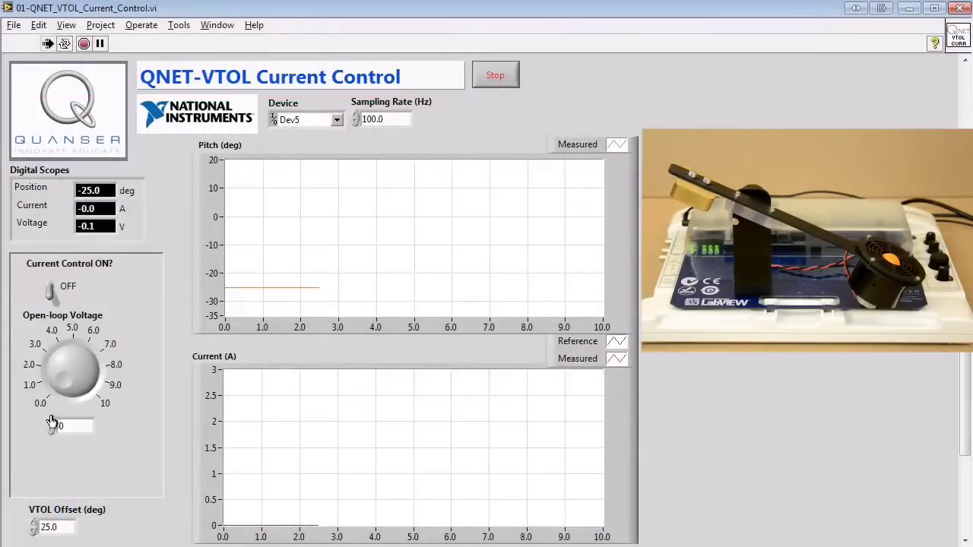
Raise the open-loop voltage step by step through 1.5 and 2 up to 2.5
left_click(51, 422)
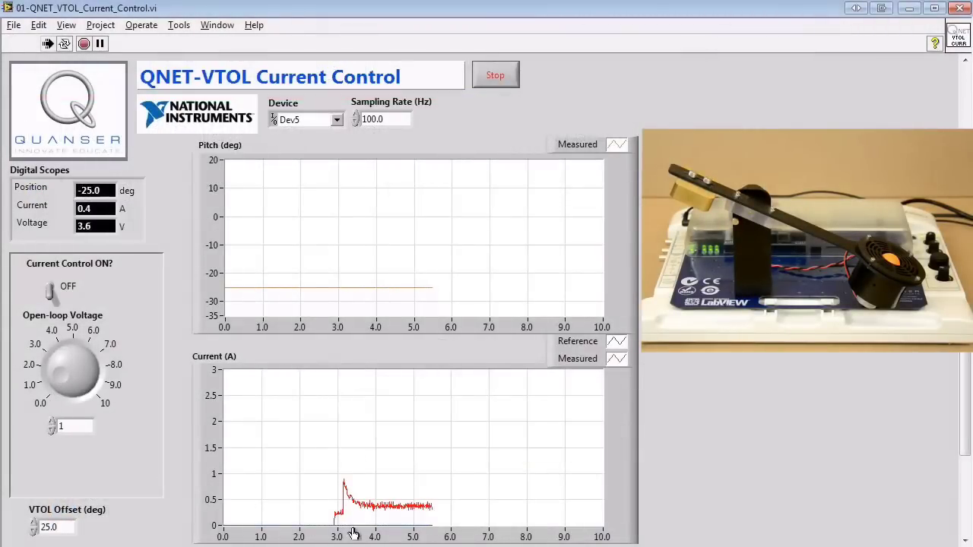
left_click(50, 423)
left_click(51, 424)
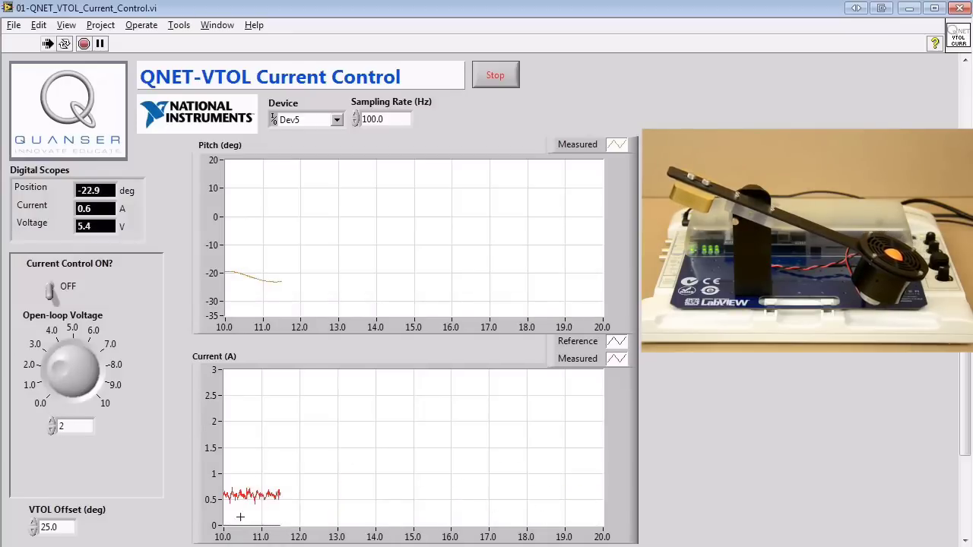
left_click(51, 422)
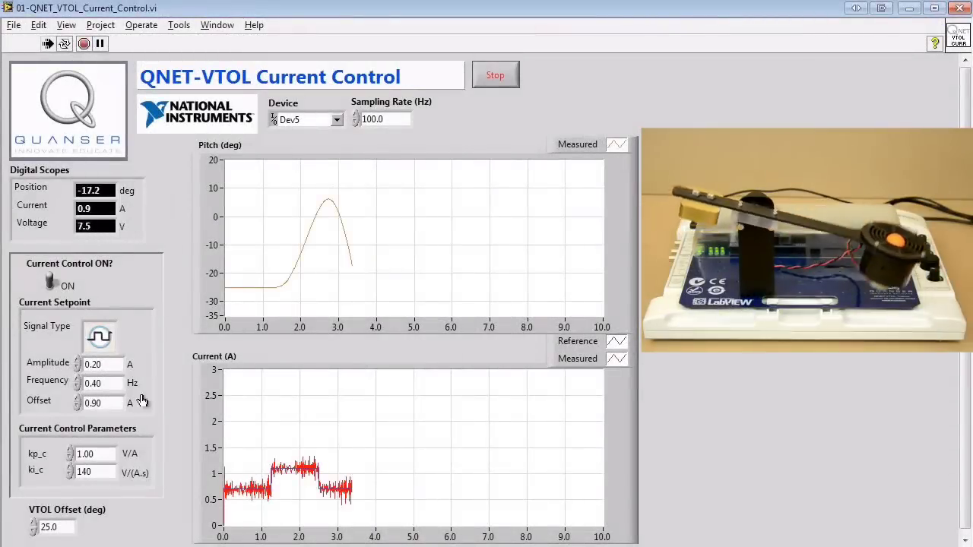
Lower kp_c from 1.00 to 0.850 and ki_c from 140 down to 100 with the decrement arrows
left_click(70, 458)
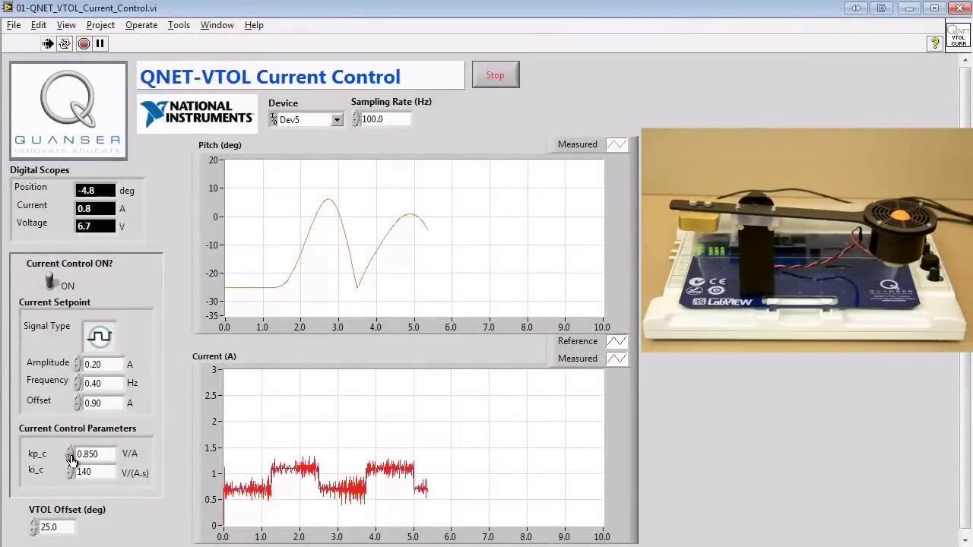
left_click(70, 476)
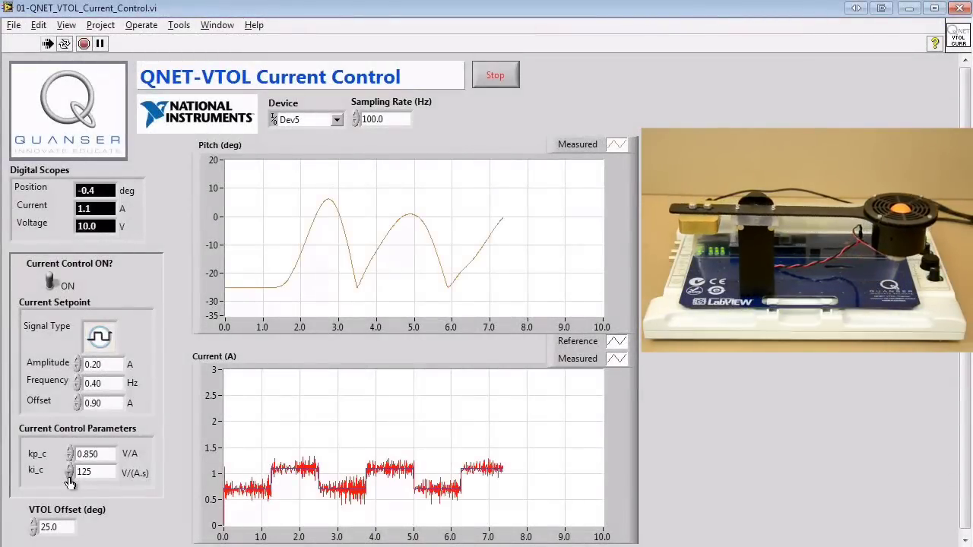
left_click(69, 476)
left_click(69, 476)
left_click(70, 476)
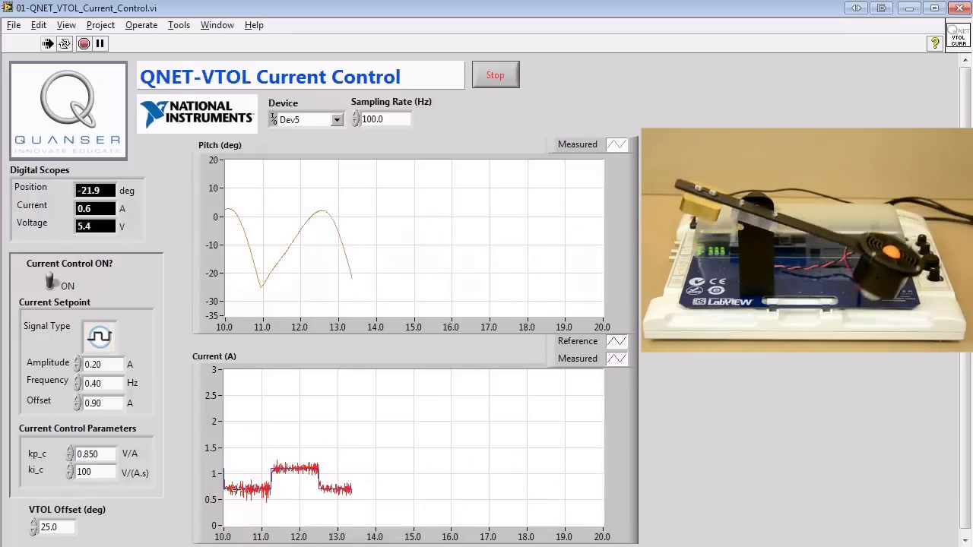
Enter kp_c as 0.25 and ki_c as 95
left_click_drag(98, 454, 54, 456)
type("0")
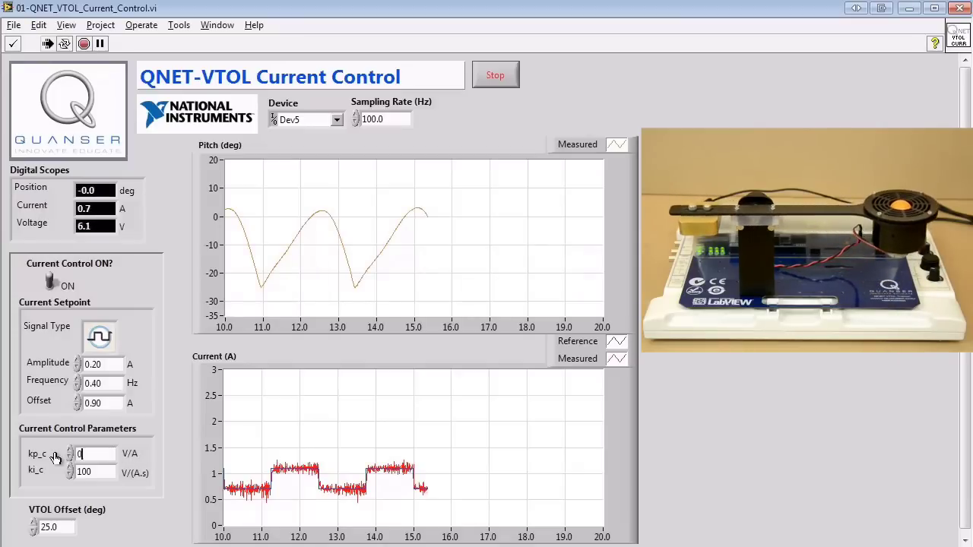
type(".25")
key("Return")
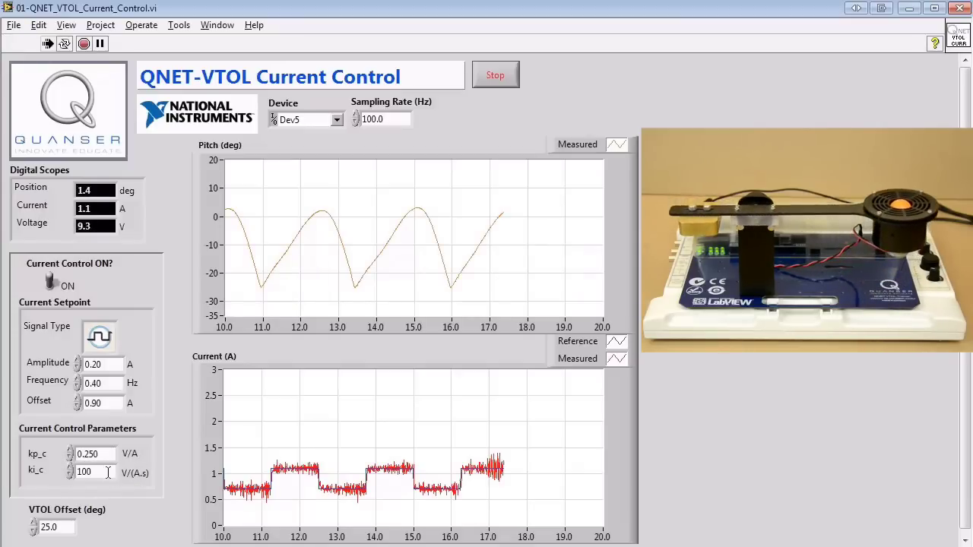
left_click_drag(108, 473, 59, 476)
type("95")
key("Return")
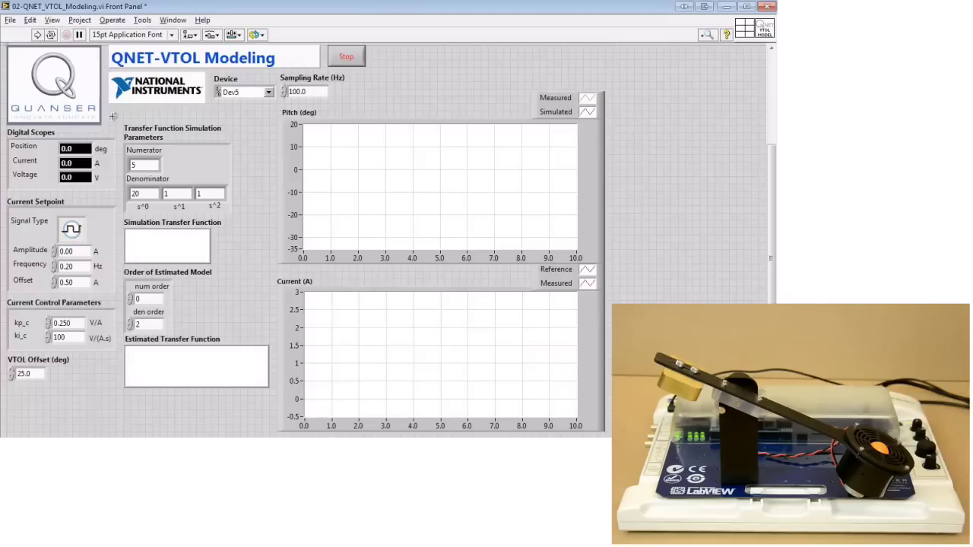
Run the modeling VI, step the current offset up from 0.50 A past 1.00 A, then stop it
left_click(69, 80)
left_click(37, 35)
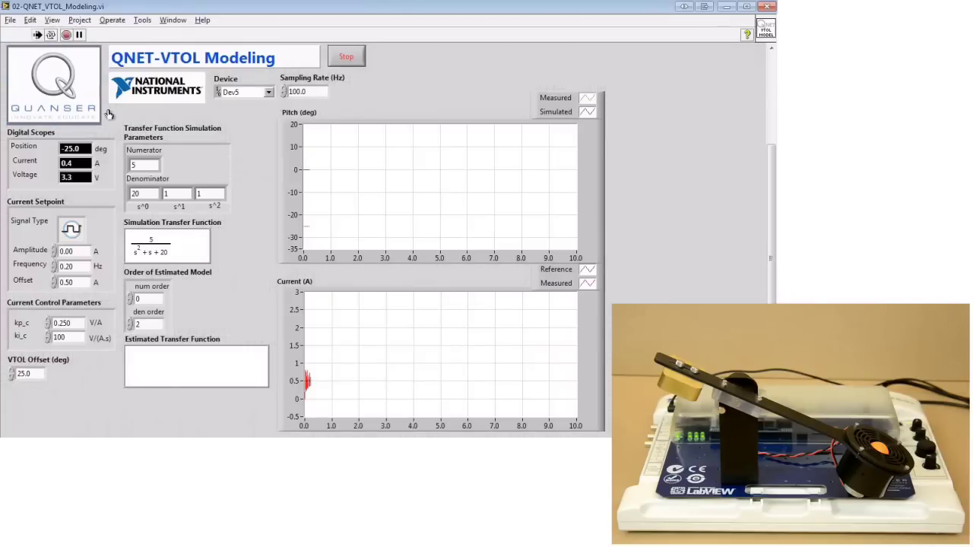
left_click(54, 278)
left_click(54, 279)
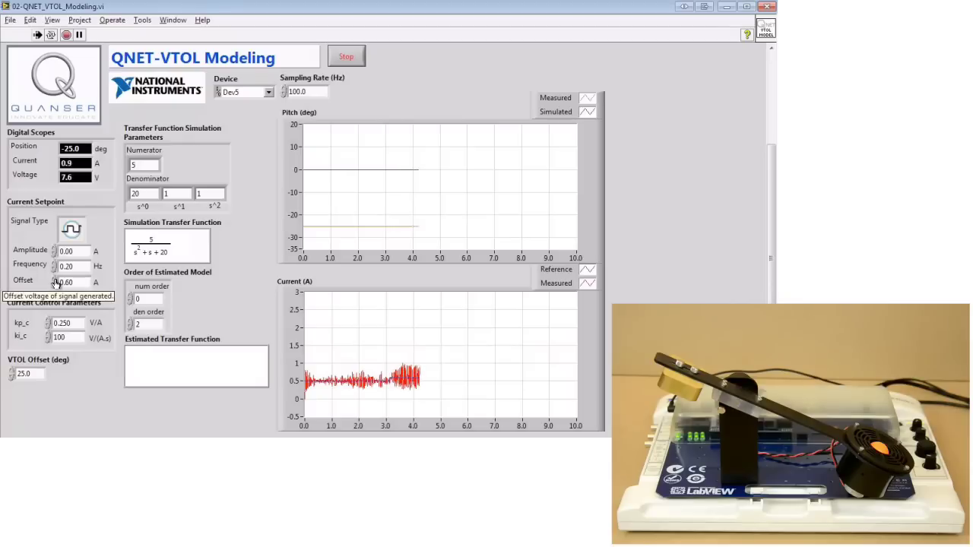
left_click(54, 279)
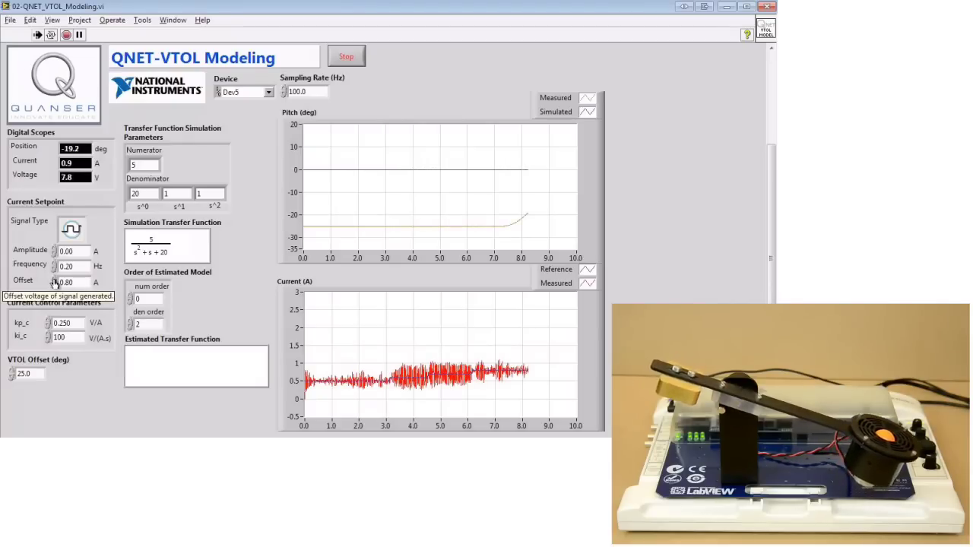
left_click(54, 279)
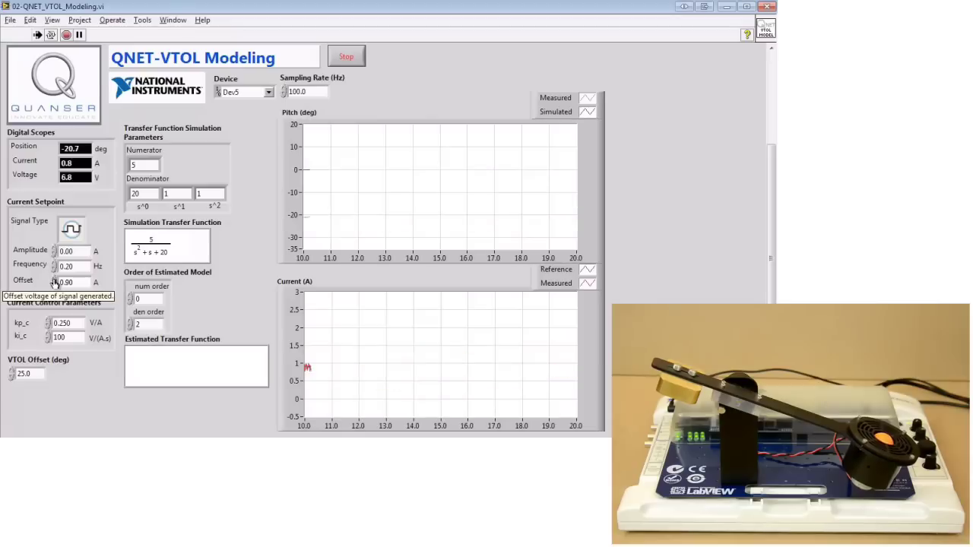
left_click(54, 279)
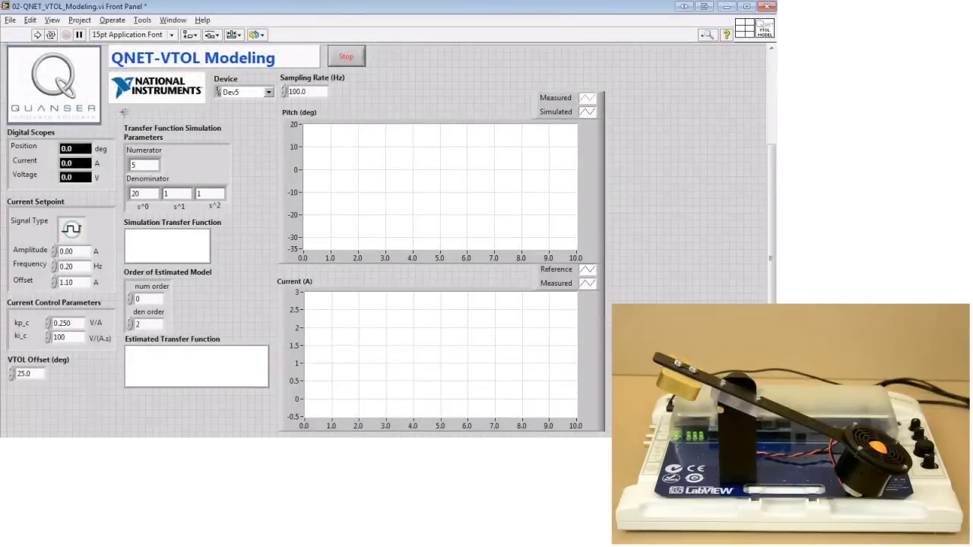
left_click(68, 73)
Run the VI with Numerator 3 and Denominator 12, 0.5, then stop to get the estimated model
left_click(40, 35)
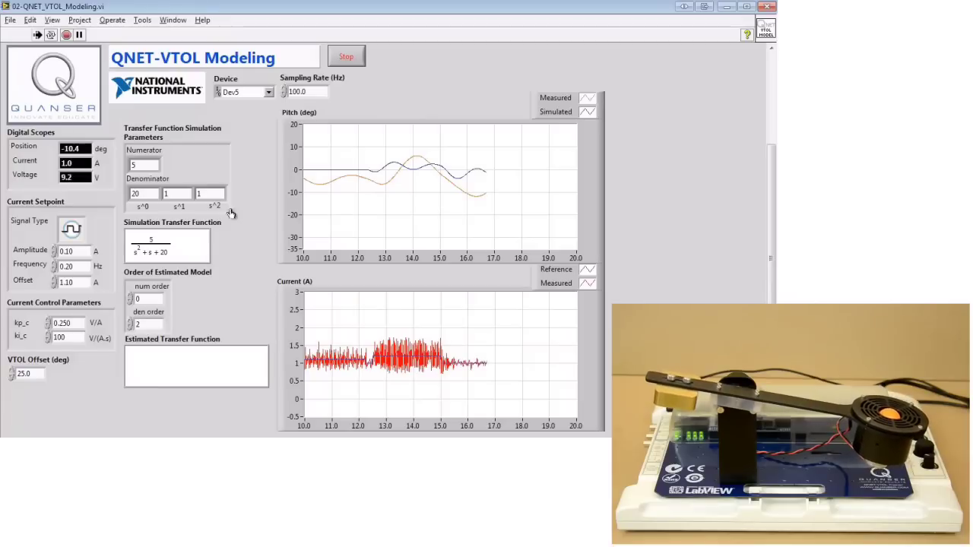
double_click(145, 164)
type("3")
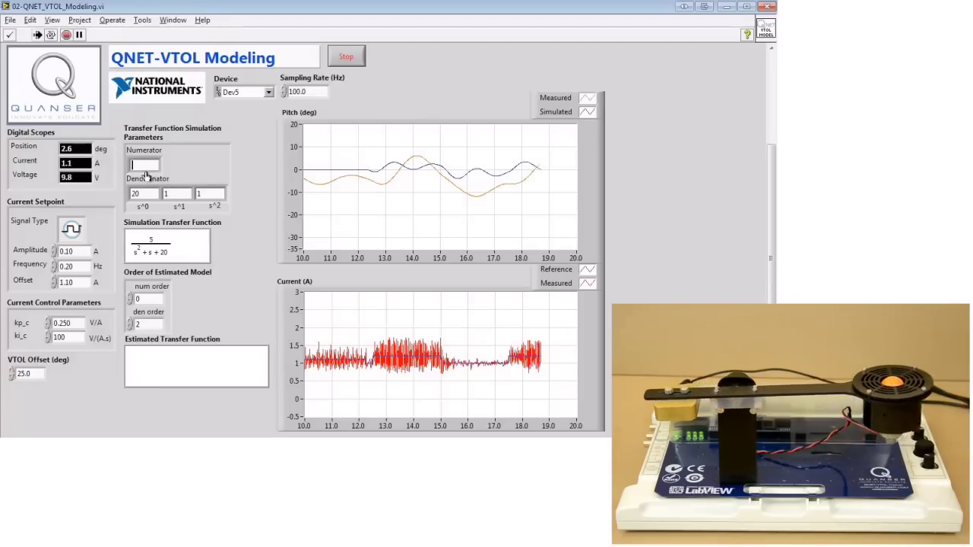
left_click(138, 194)
type("12")
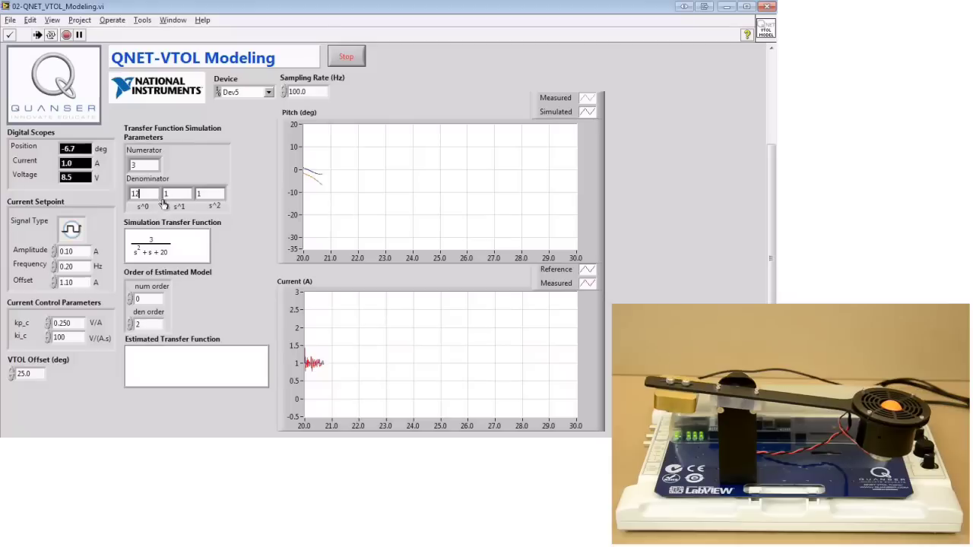
left_click(183, 194)
type("0.5")
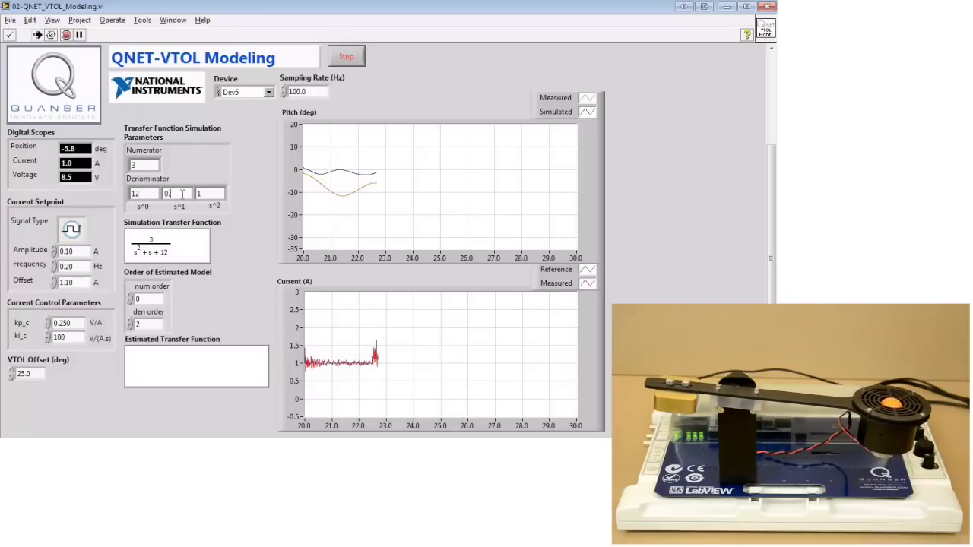
left_click(248, 208)
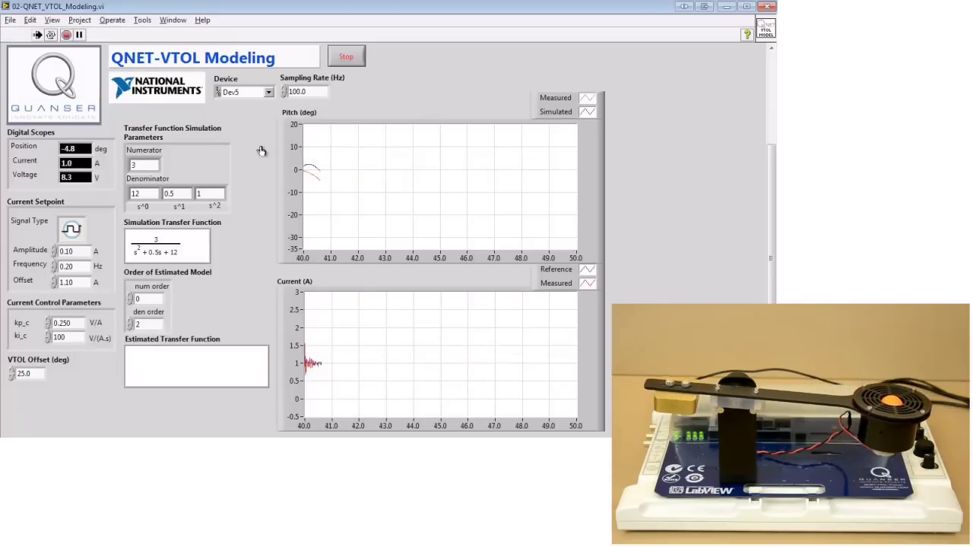
left_click(362, 67)
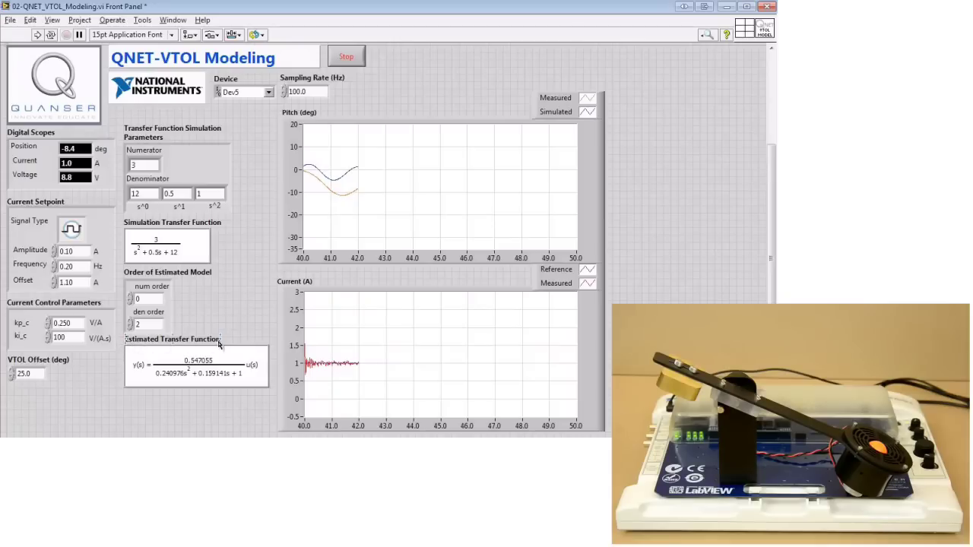
Enter the estimated 0.241 denominator coefficient into the simulation and run the panel with it
left_click(137, 350)
left_click(165, 180)
type("3")
left_click(253, 235)
left_click(36, 35)
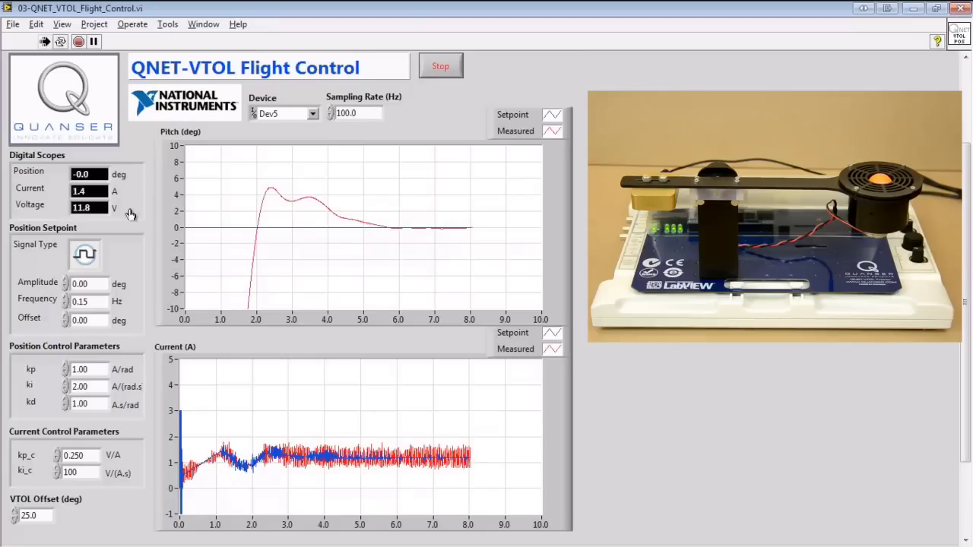
Set the pitch gains to kp 2 and ki 0
double_click(86, 370)
type("2")
key("Tab")
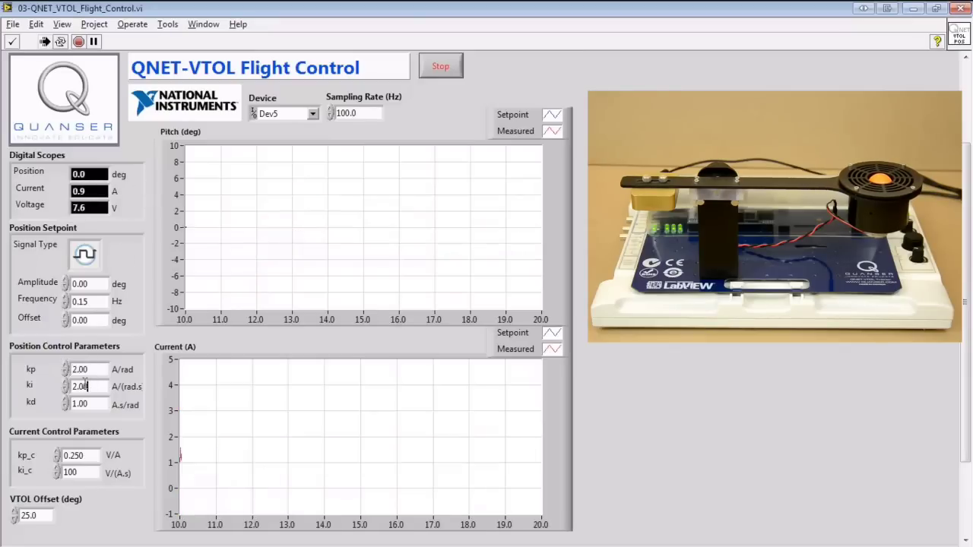
type("0")
left_click(151, 335)
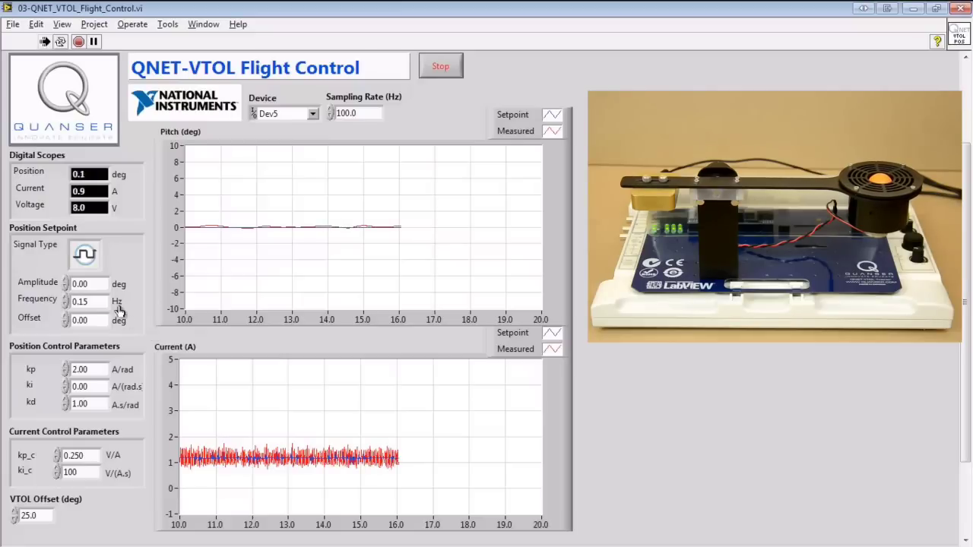
Set the pitch setpoint amplitude to 2° and offset to 2°
left_click_drag(95, 284, 25, 295)
type("2")
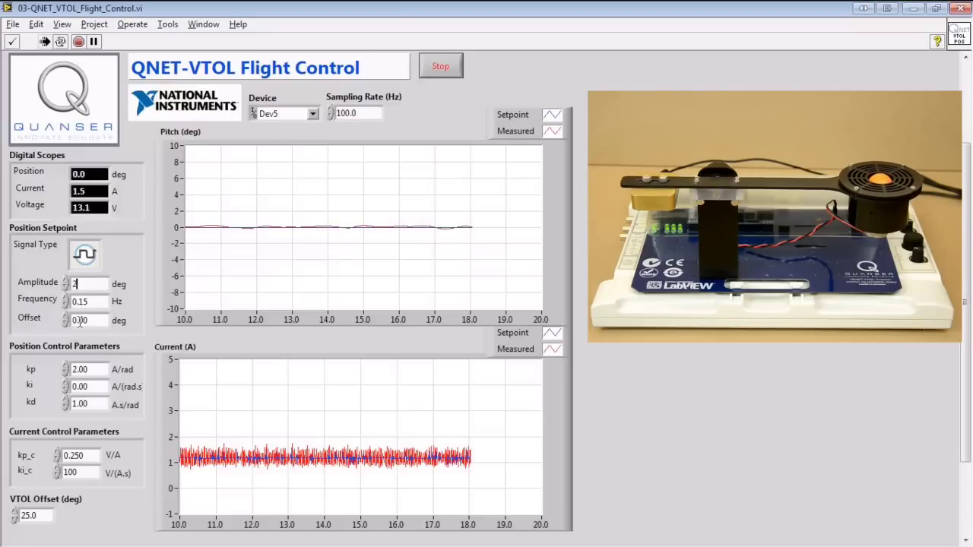
double_click(94, 318)
type("2")
left_click(137, 345)
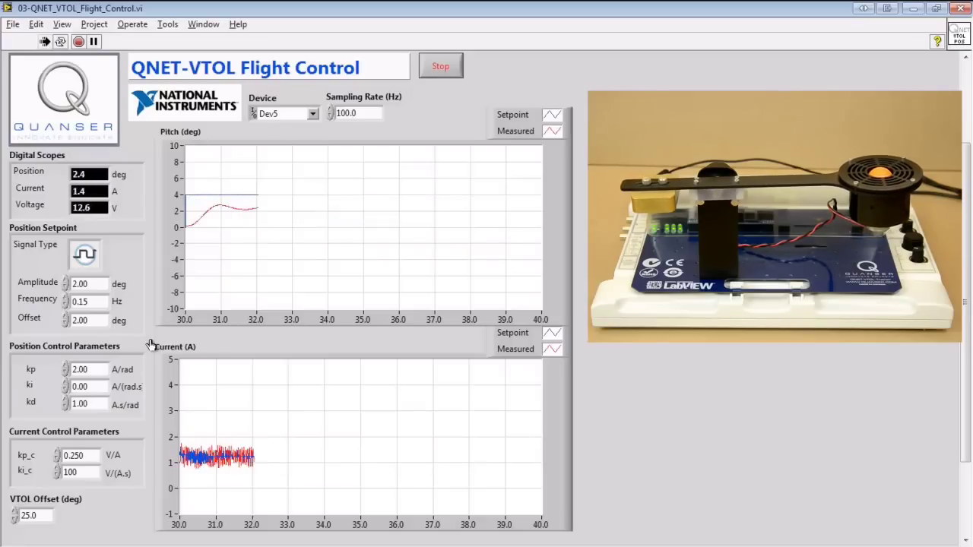
Try ki 4, then settle on kp 1.25 and ki 3.50
double_click(79, 387)
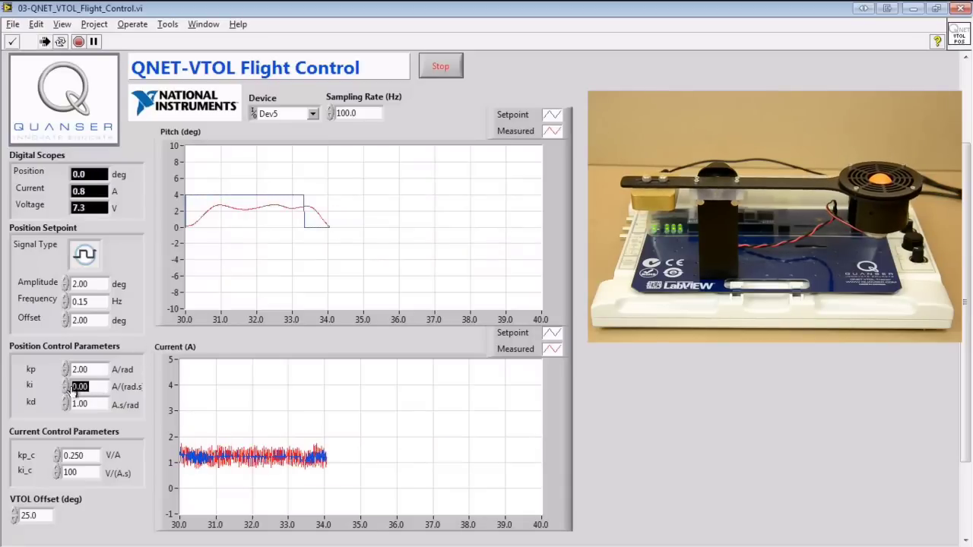
type("4")
left_click(157, 341)
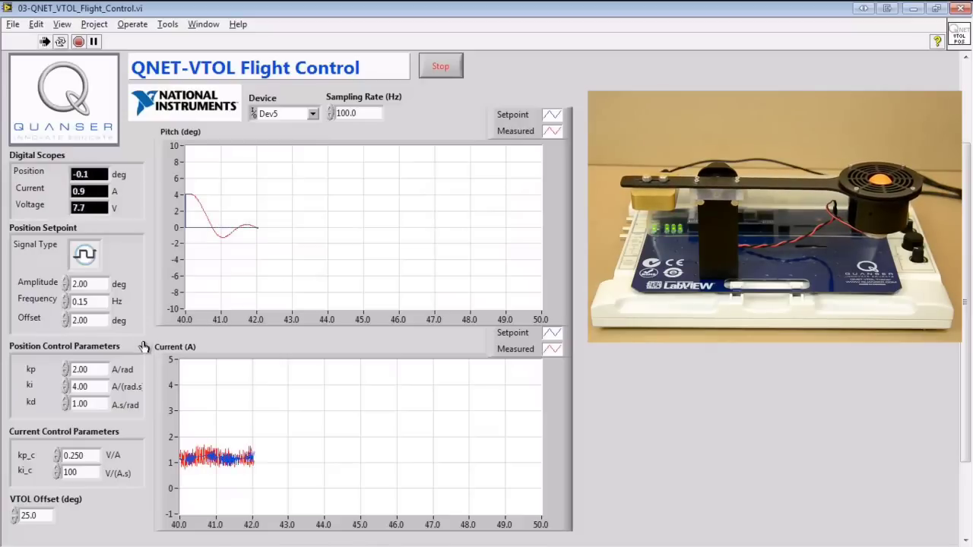
double_click(76, 370)
type("1")
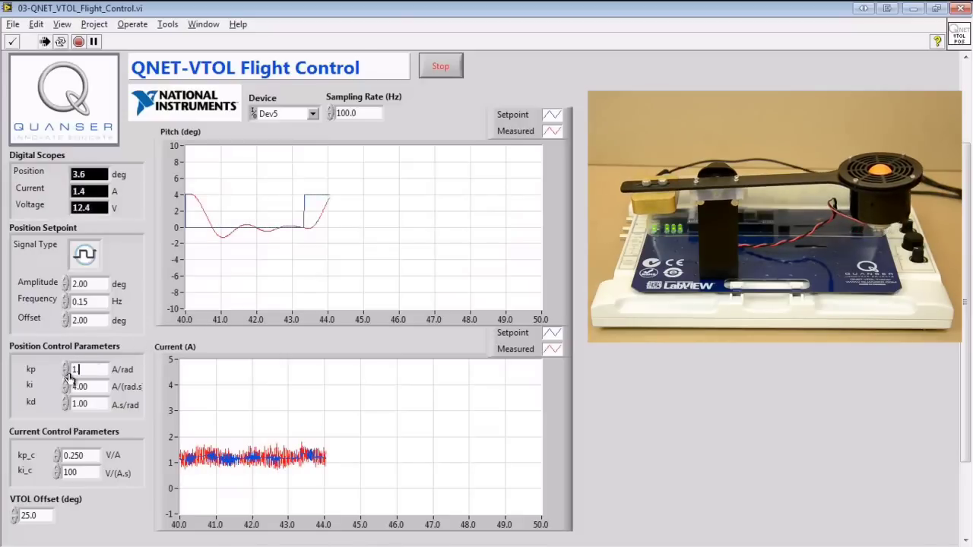
type(".25")
double_click(70, 386)
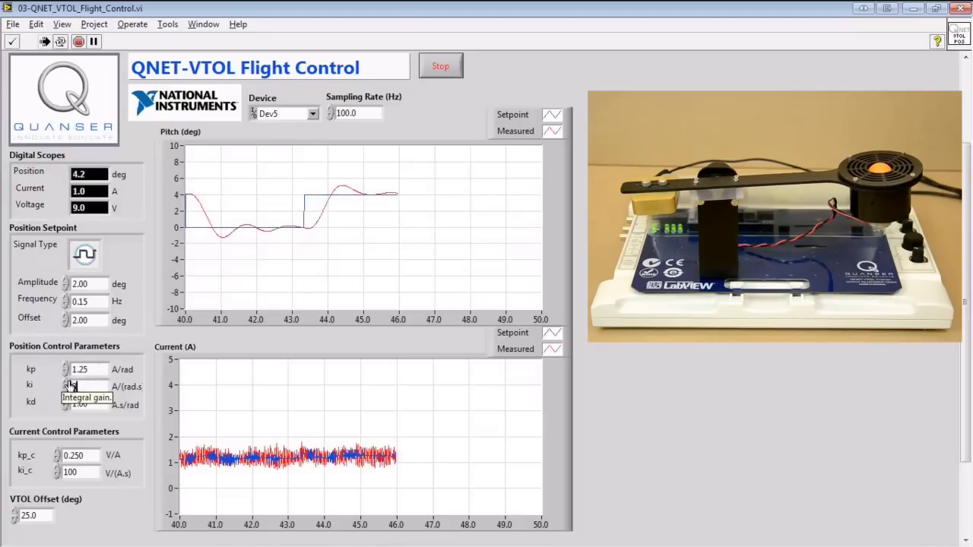
type("3.5")
key("Return")
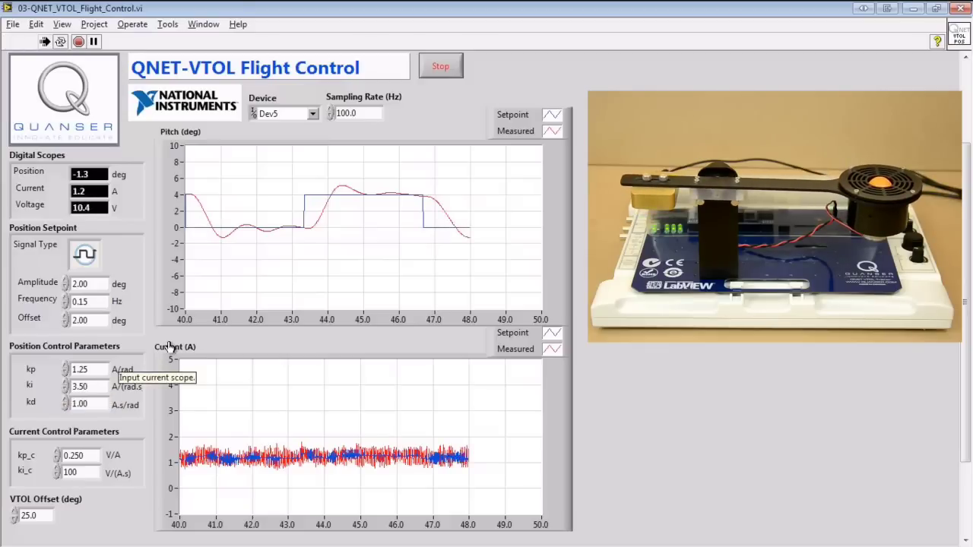